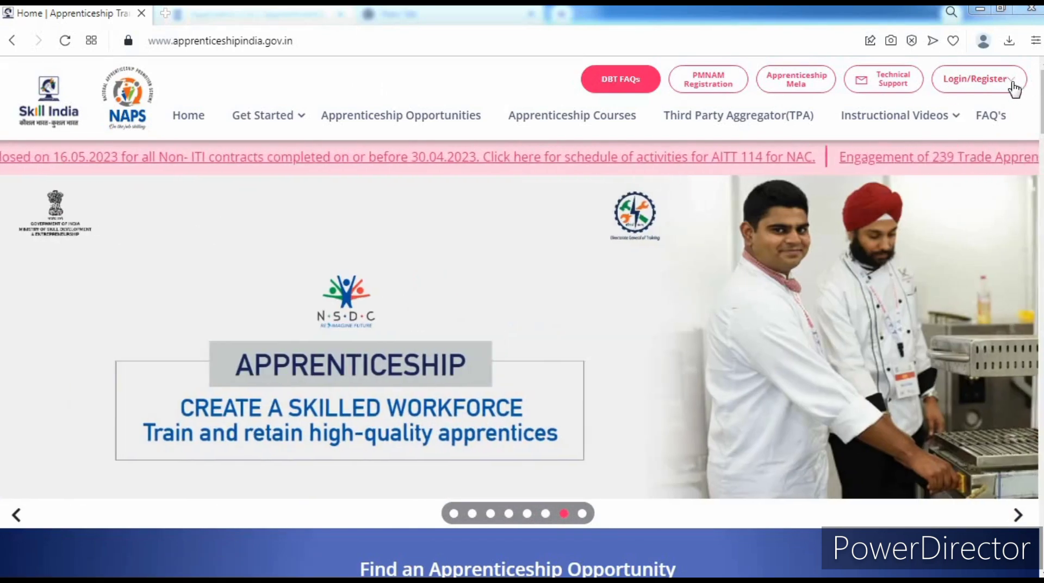
- Go to the Establishment Login & Register page and choose 'Register as an establishment'
left_click(1010, 87)
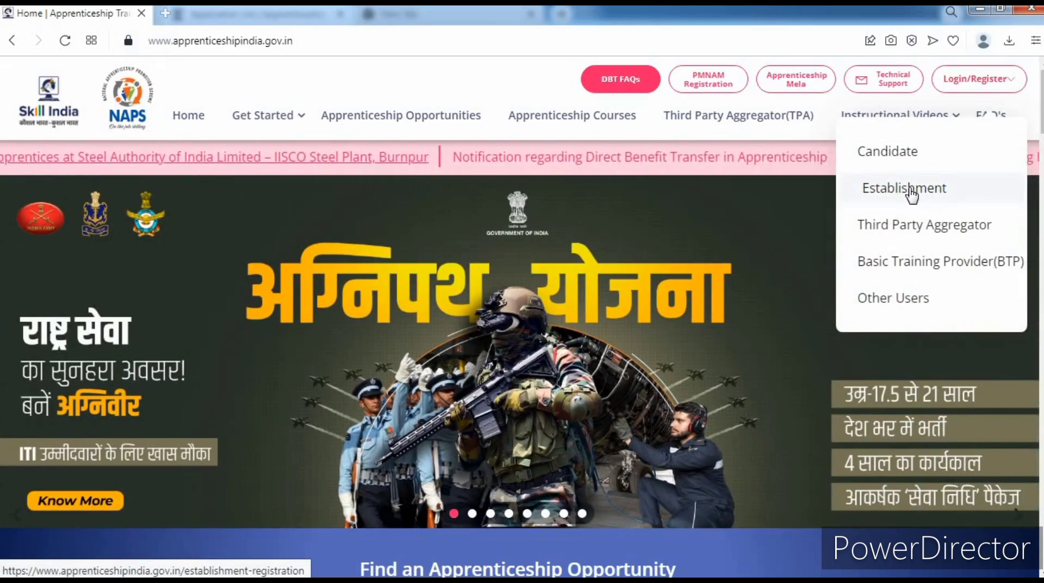
left_click(912, 191)
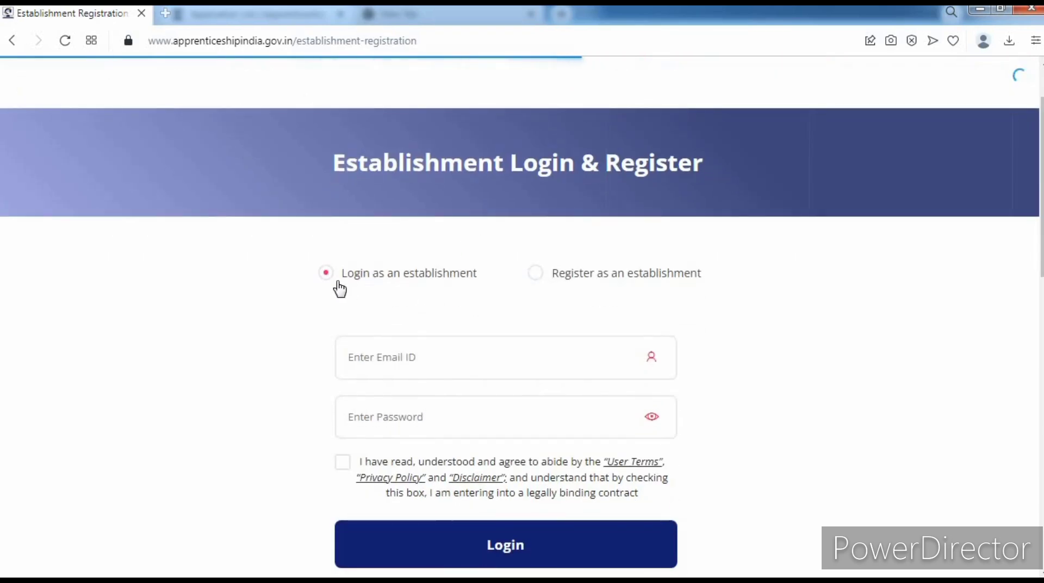
left_click_drag(335, 286, 481, 290)
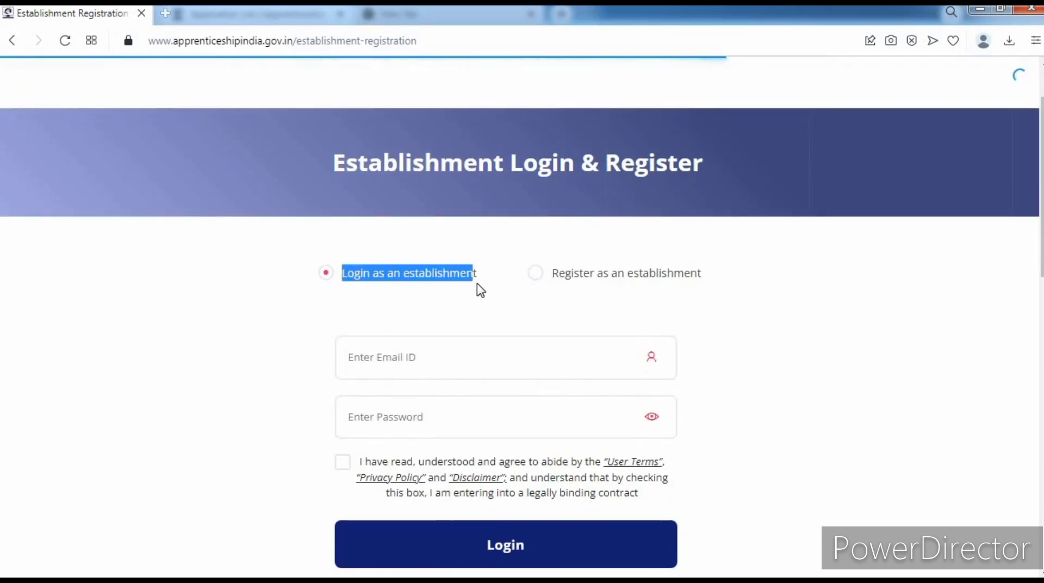
left_click(487, 301)
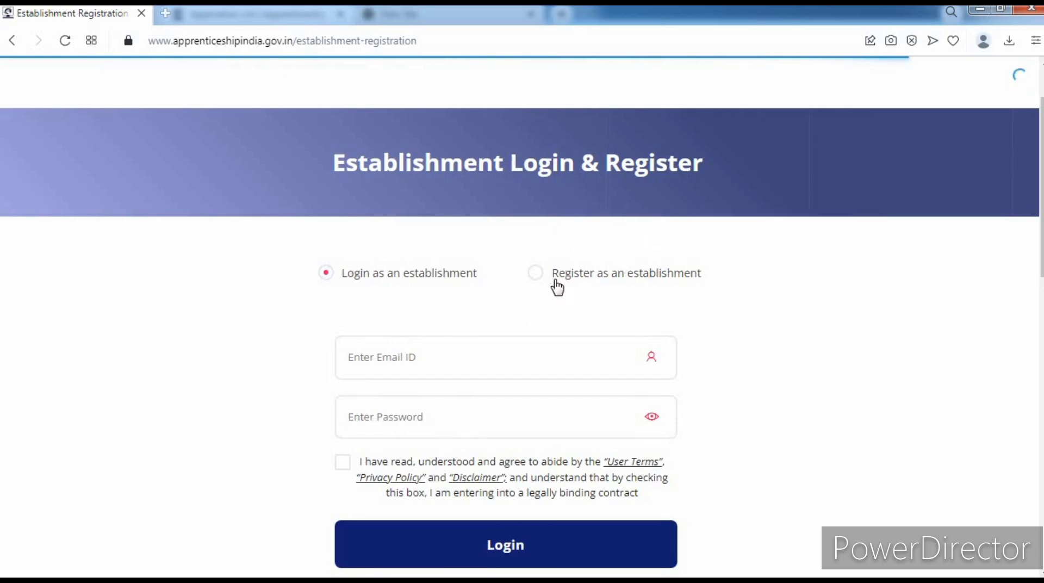
left_click(537, 275)
- Enter establishment name 'abc' and set Establishment Type to Private Sector
scroll(201, 278, "down", 3)
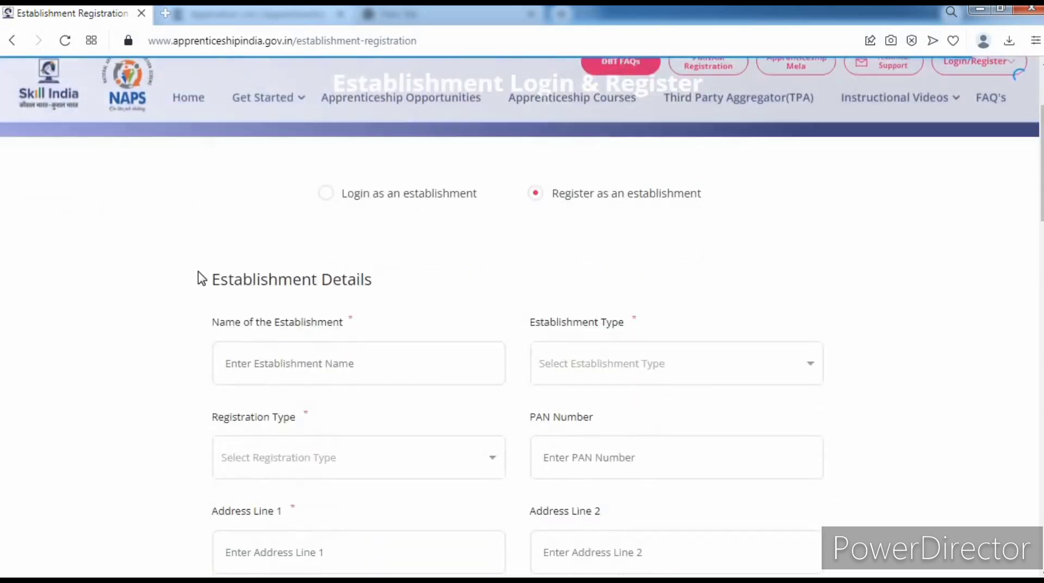
scroll(201, 278, "down", 1)
scroll(199, 274, "up", 1)
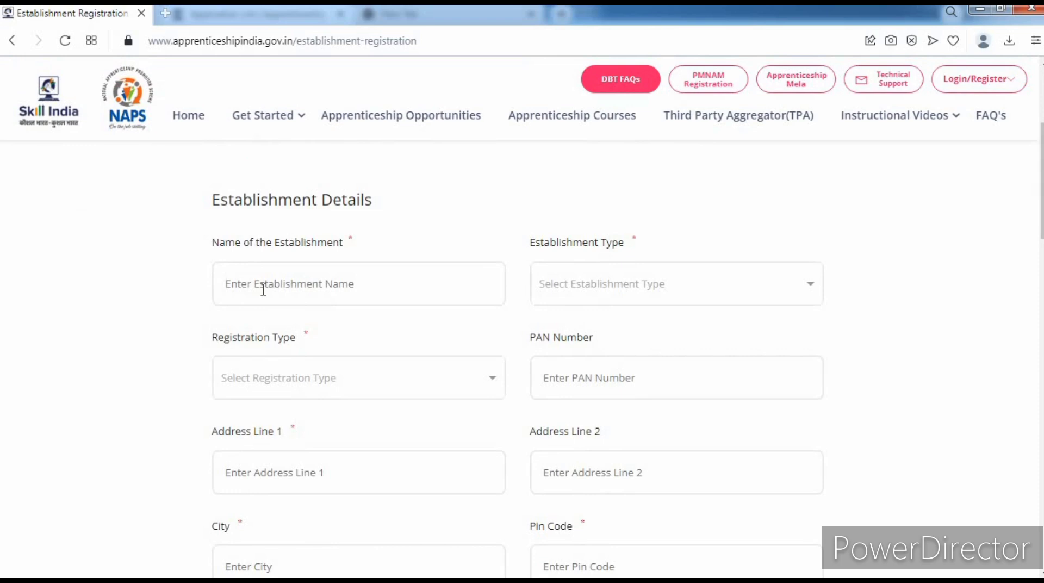
type("abc")
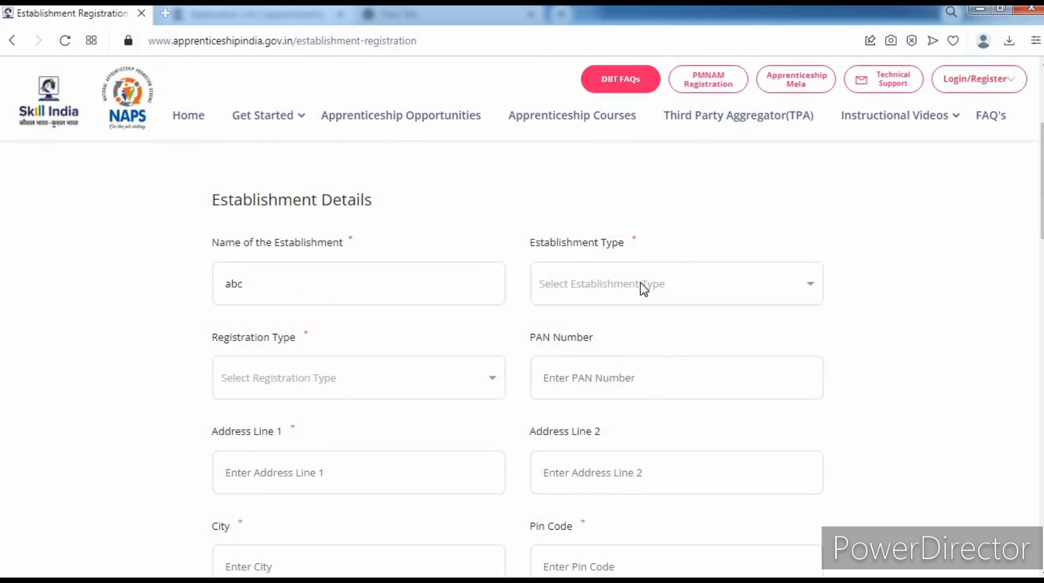
left_click(643, 287)
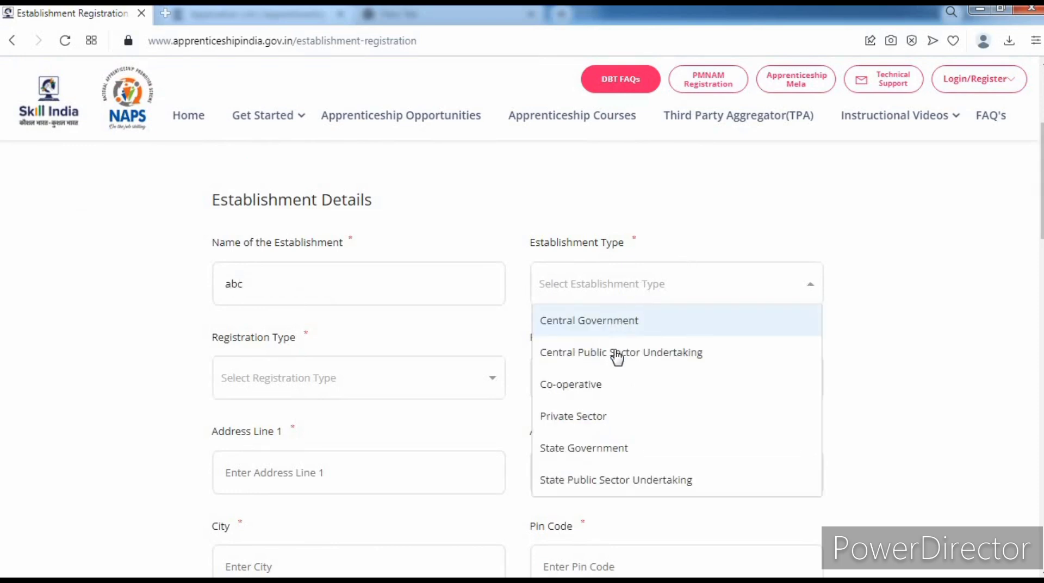
scroll(594, 413, "down", 2)
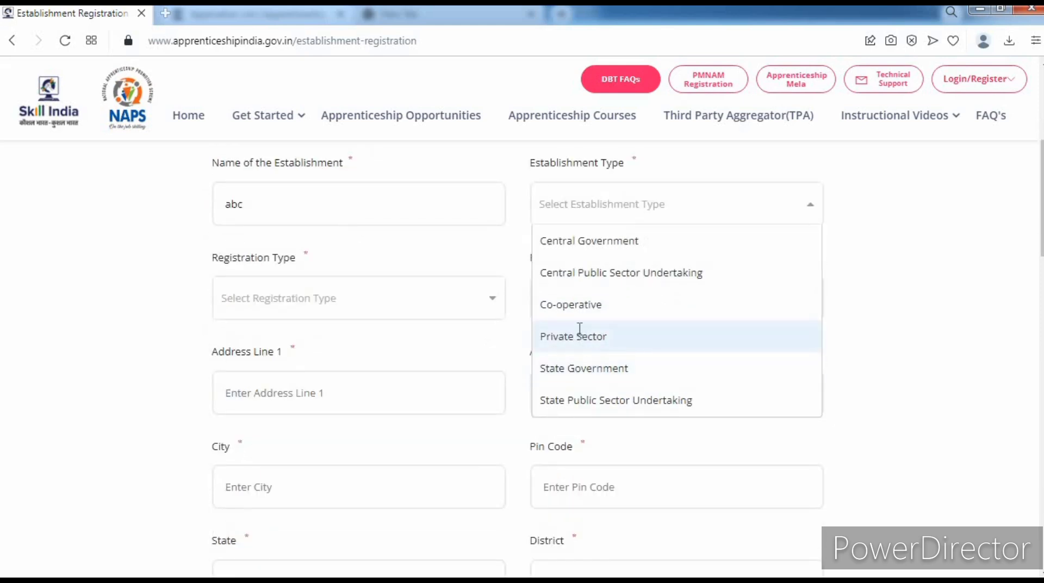
left_click(580, 336)
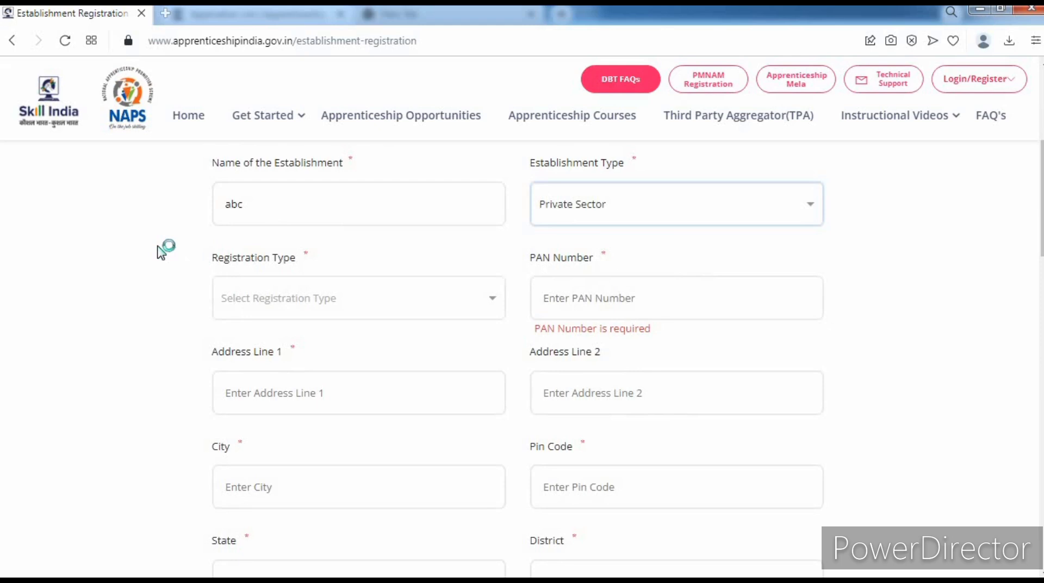
- Set Registration Type to Company and enter the establishment's PAN number
left_click(360, 298)
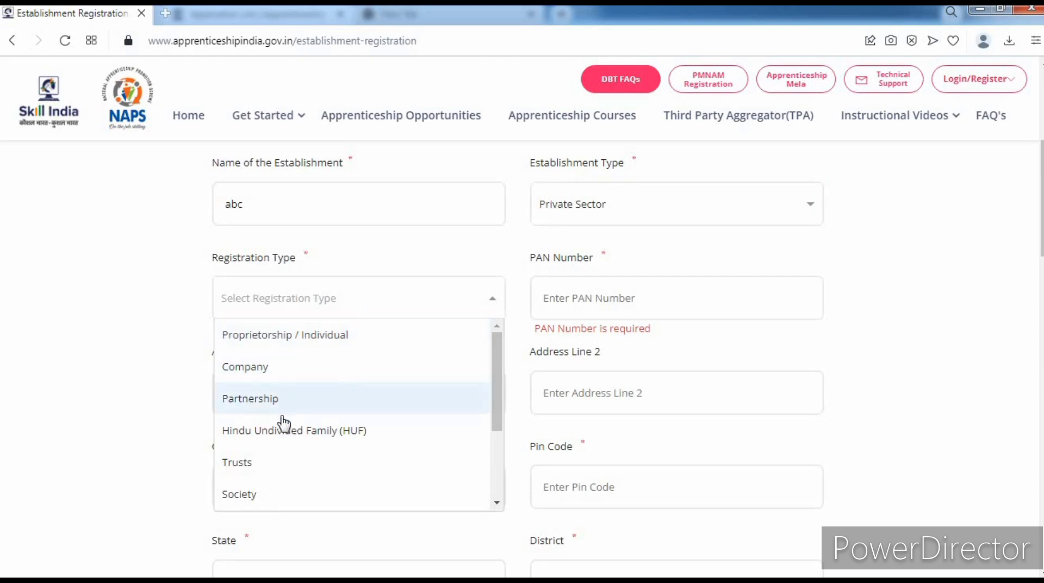
scroll(262, 496, "down", 2)
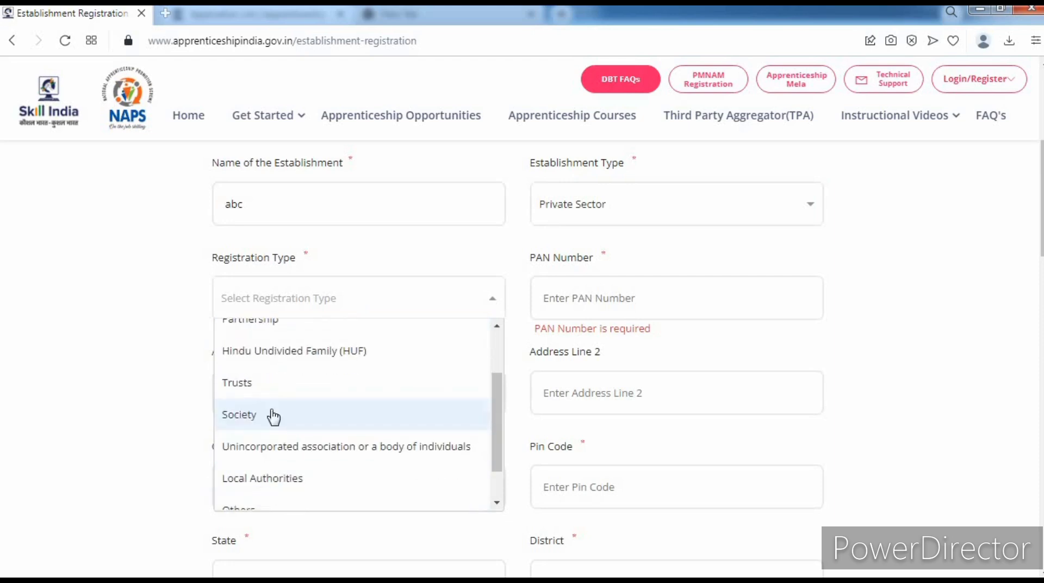
scroll(277, 401, "down", 3)
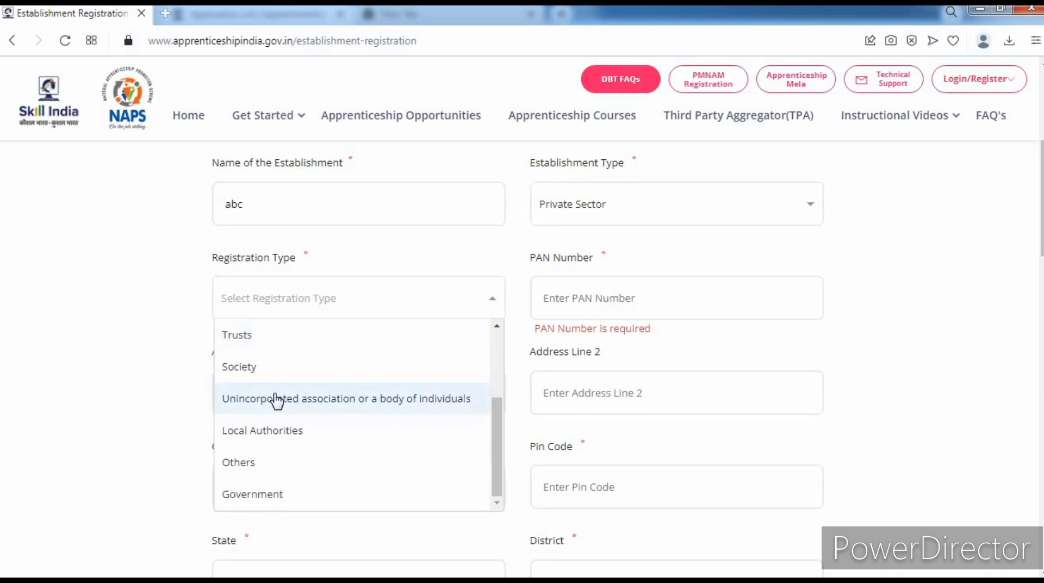
scroll(277, 401, "up", 3)
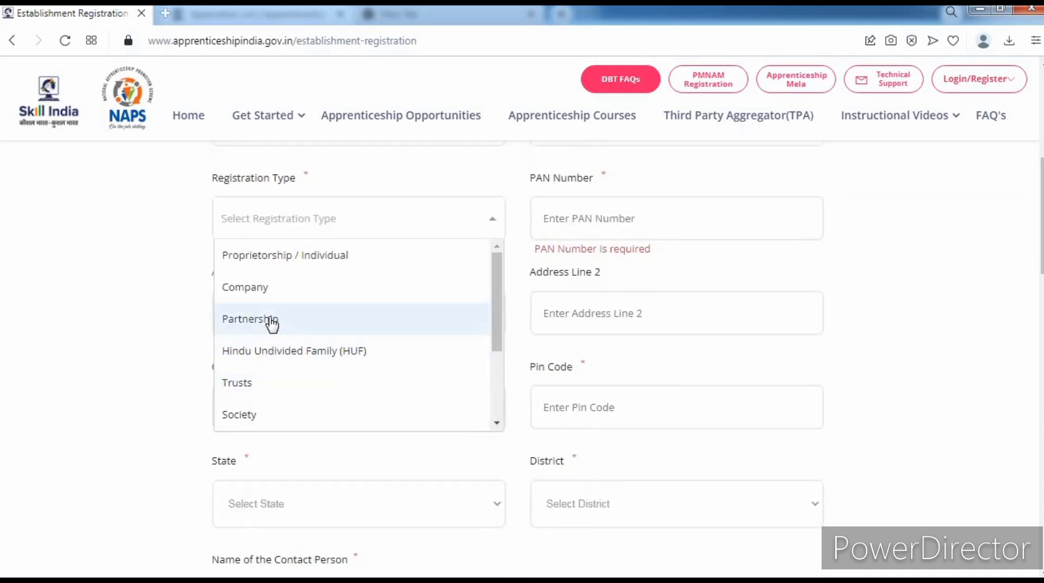
left_click(268, 295)
left_click(602, 225)
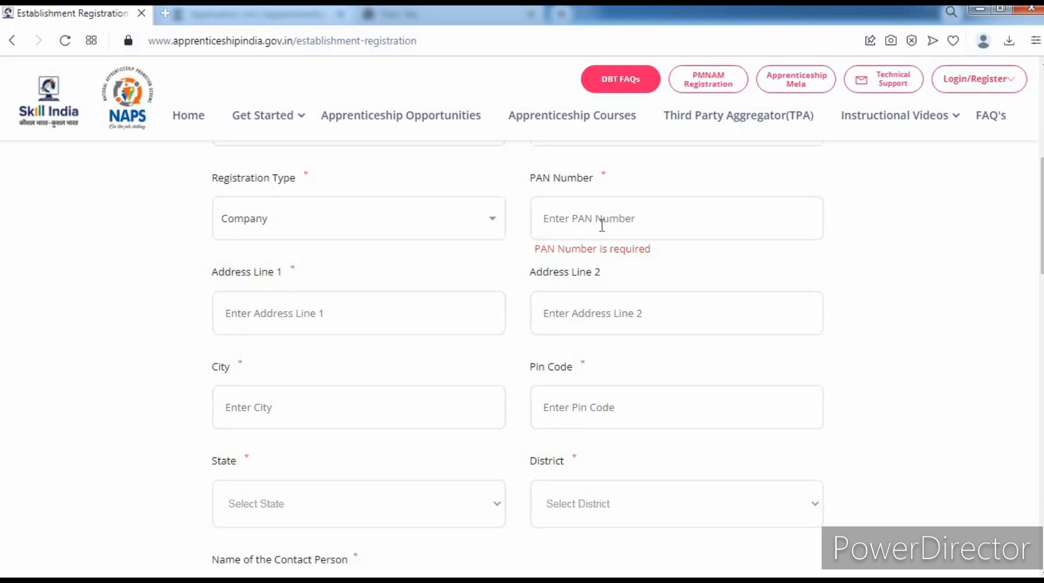
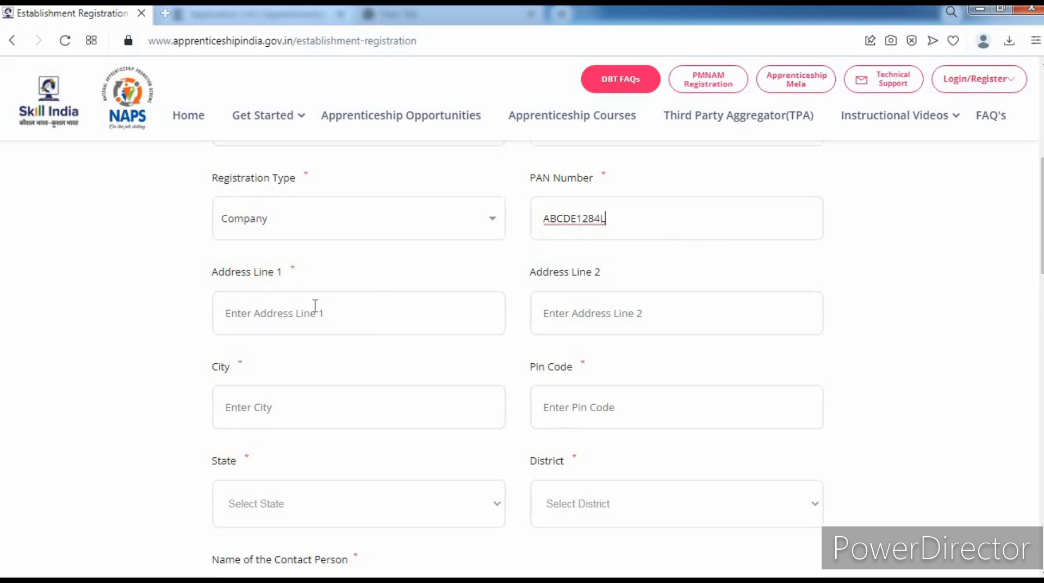
- Fill in both address lines, the city (Jaipur) and a pin code
left_click(373, 323)
type("a")
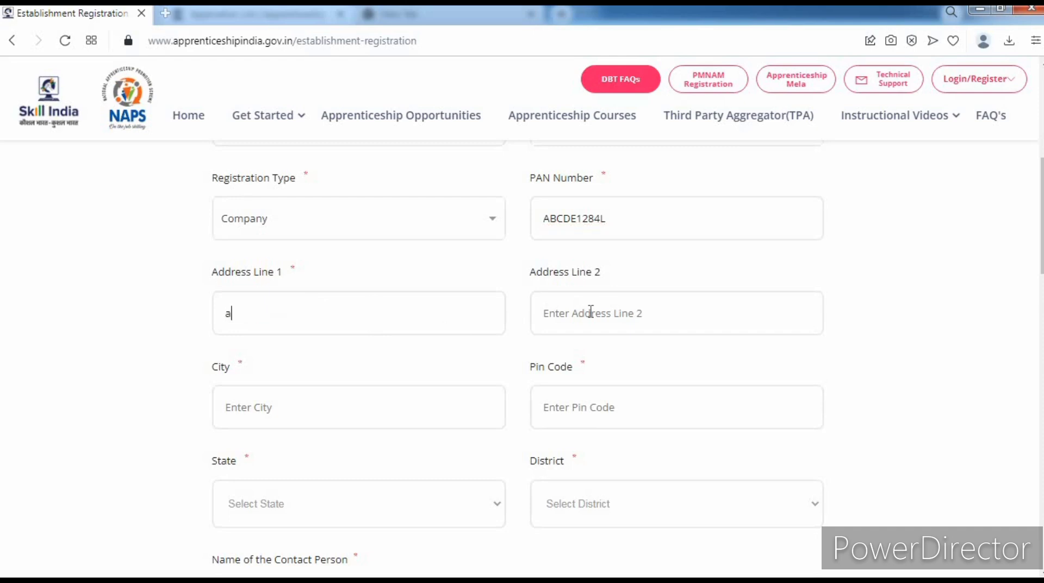
left_click(591, 313)
type("b")
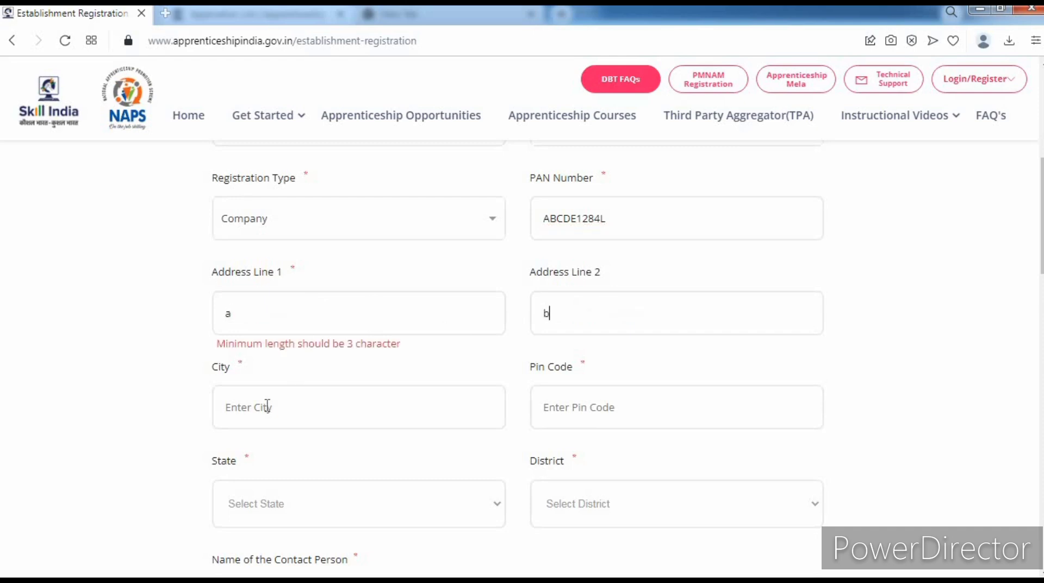
left_click(290, 320)
type("b")
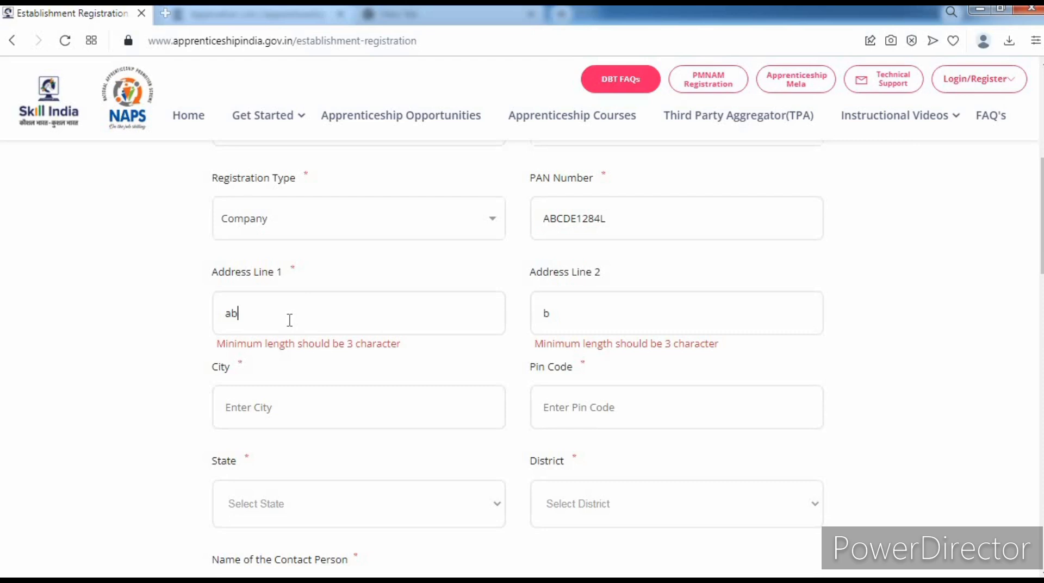
type("c")
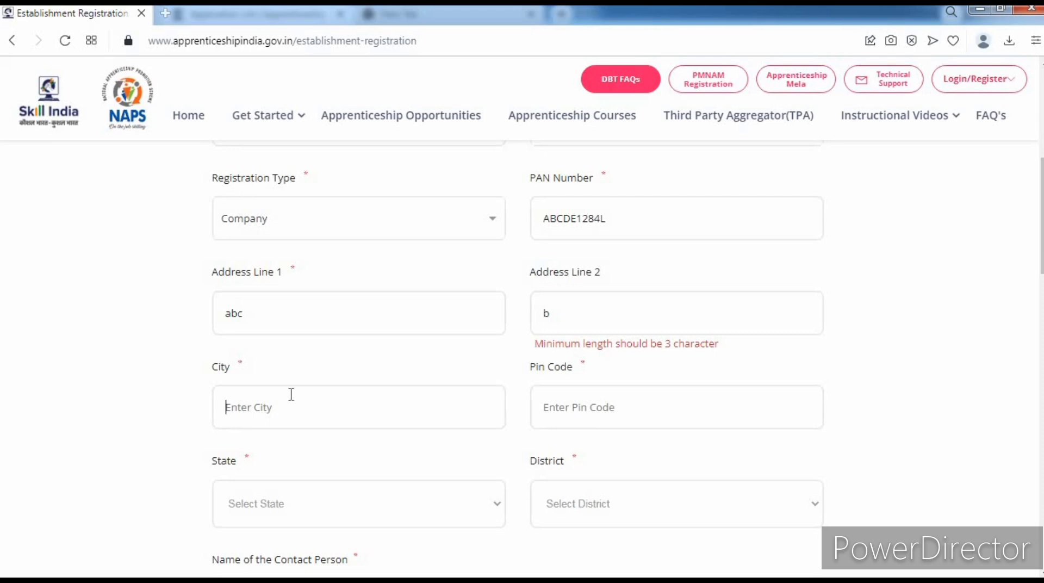
left_click(292, 394)
type("jaipur")
left_click(615, 408)
type("332001")
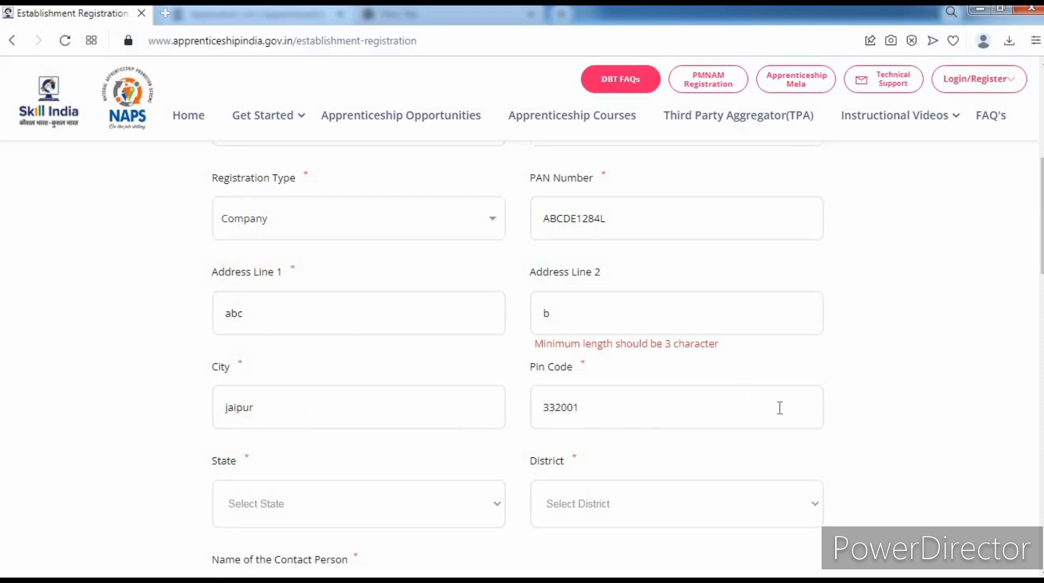
- Choose Rajasthan as the state and, once districts load, Jaipur as the district
scroll(272, 462, "down", 2)
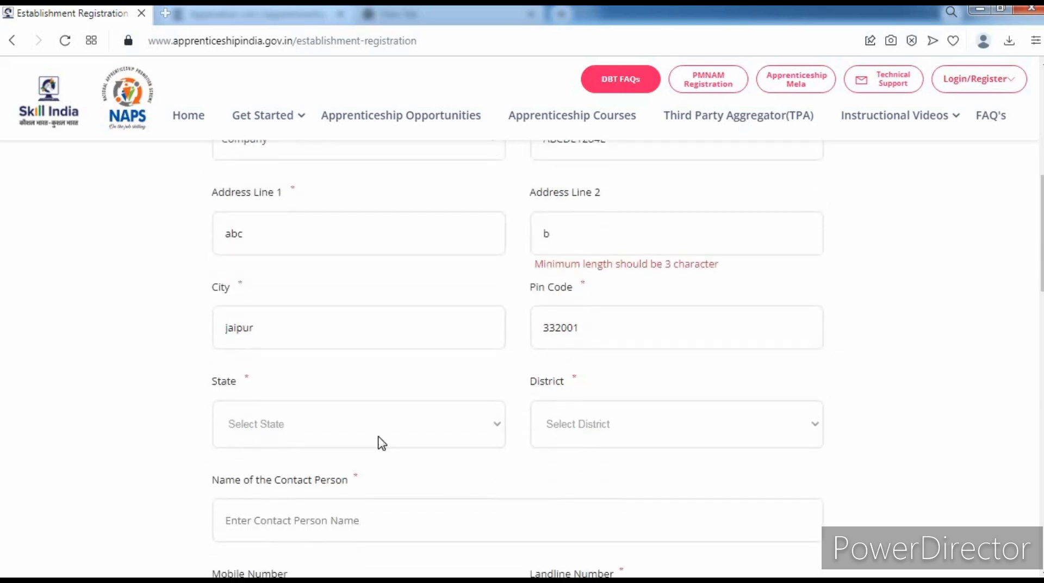
left_click(377, 436)
key("r")
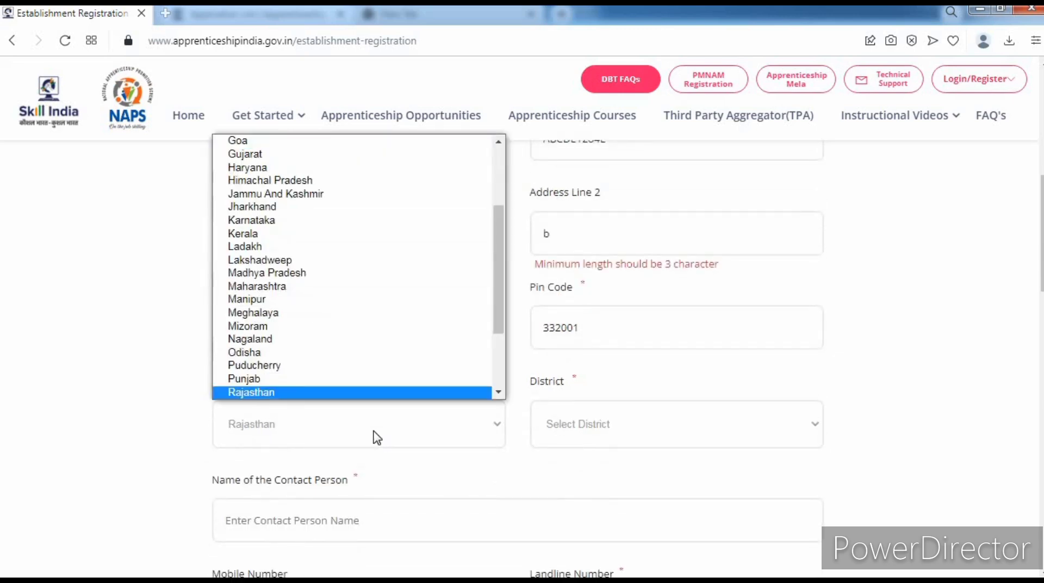
key("Return")
left_click(580, 434)
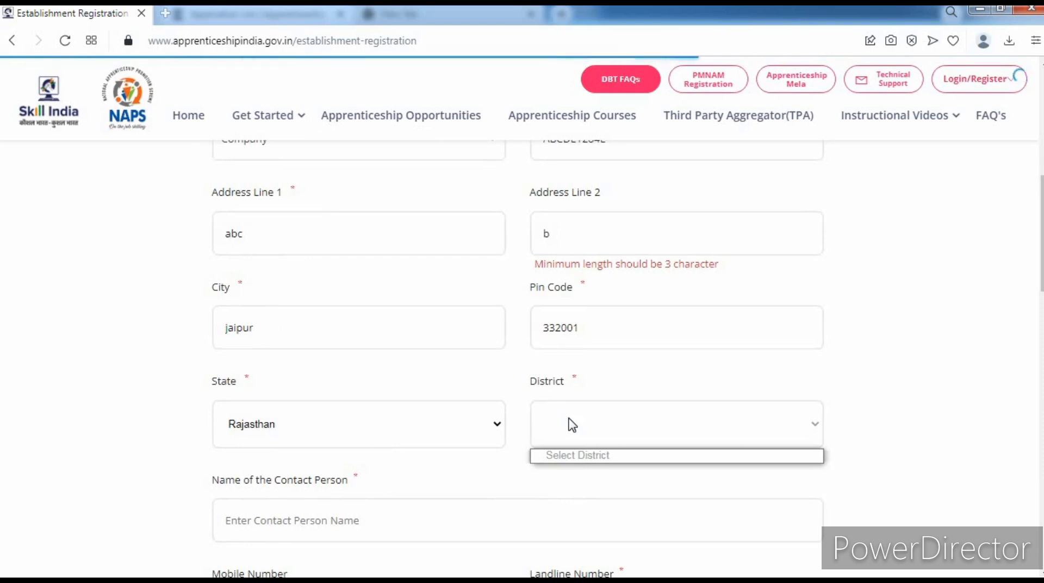
left_click(840, 356)
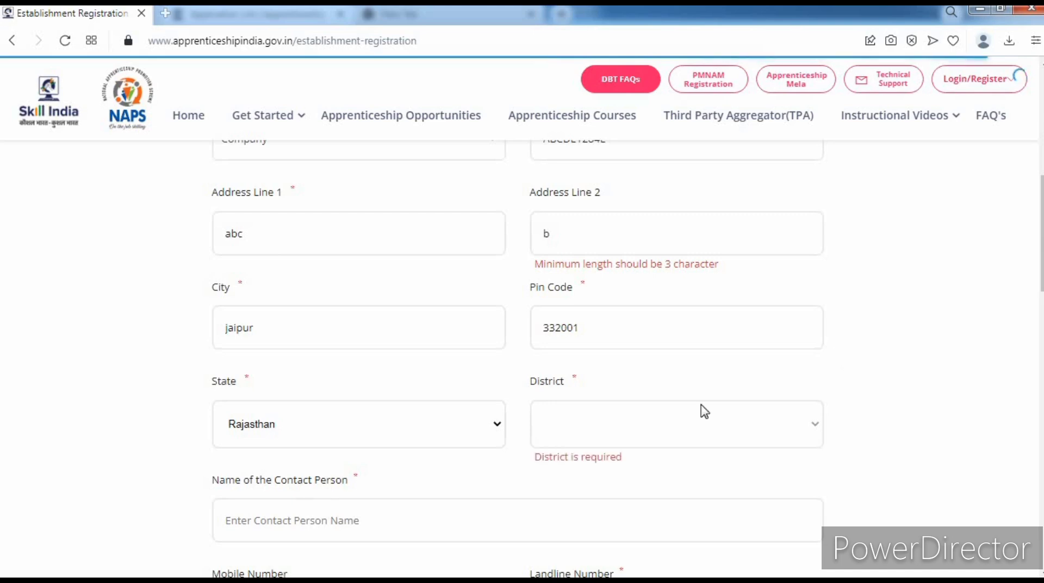
left_click(649, 427)
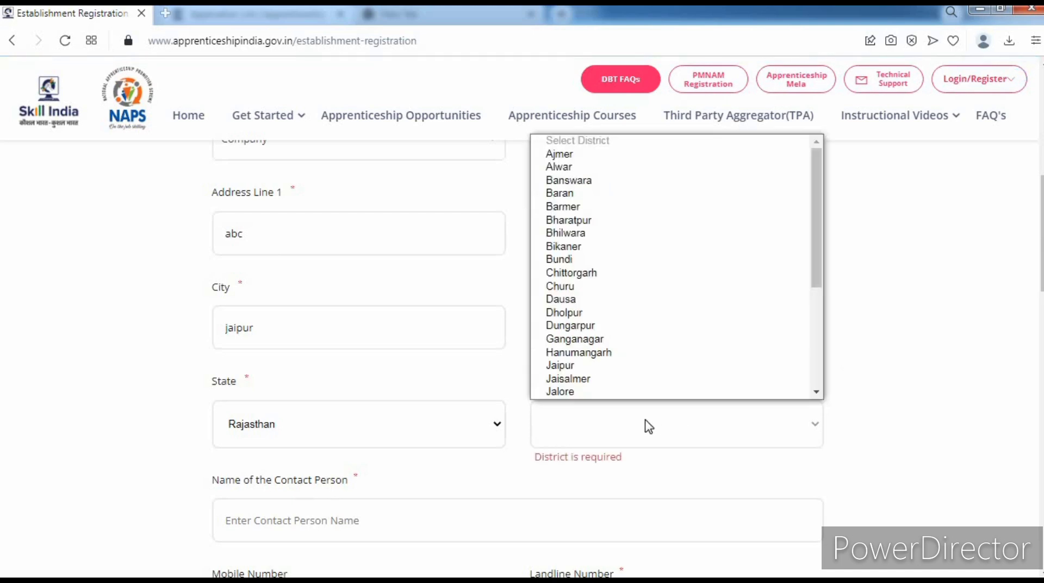
key("j")
key("Return")
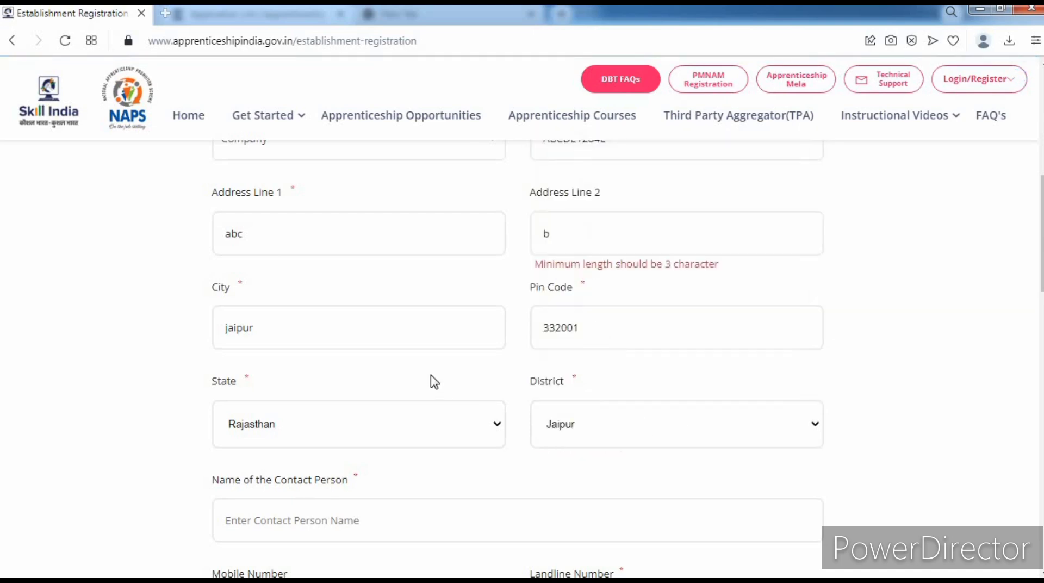
scroll(261, 378, "down", 3)
- Enter the contact person's name and a mobile number, which the form flags as invalid
type("a")
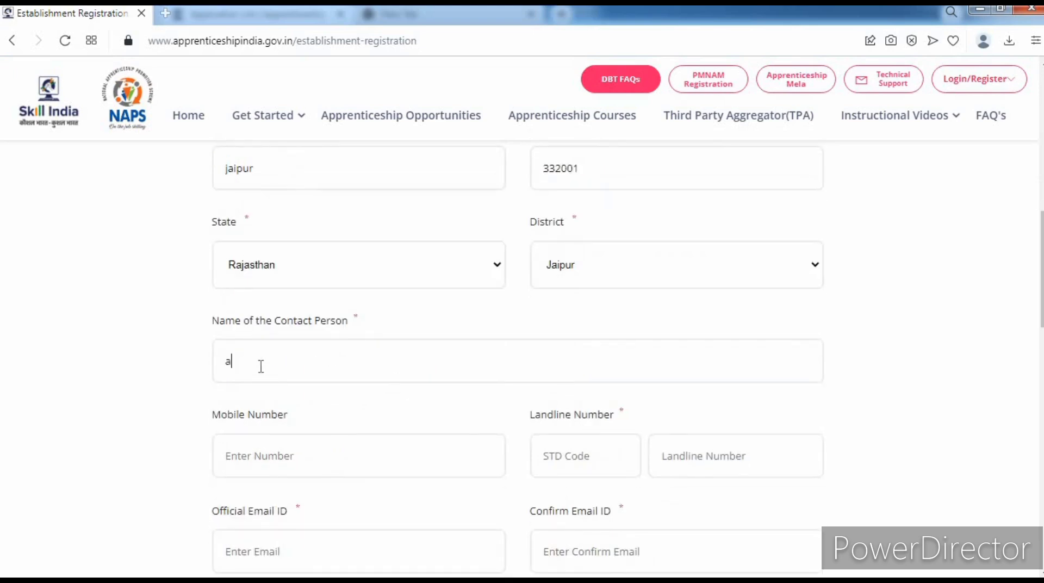
type("bc")
scroll(155, 375, "down", 3)
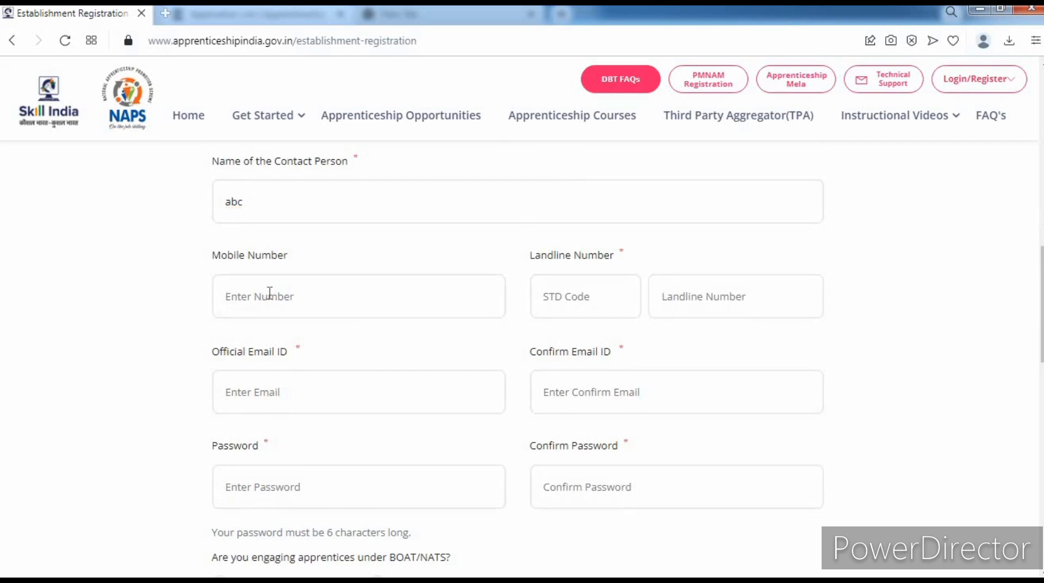
left_click(269, 293)
type("0000000000")
left_click(706, 300)
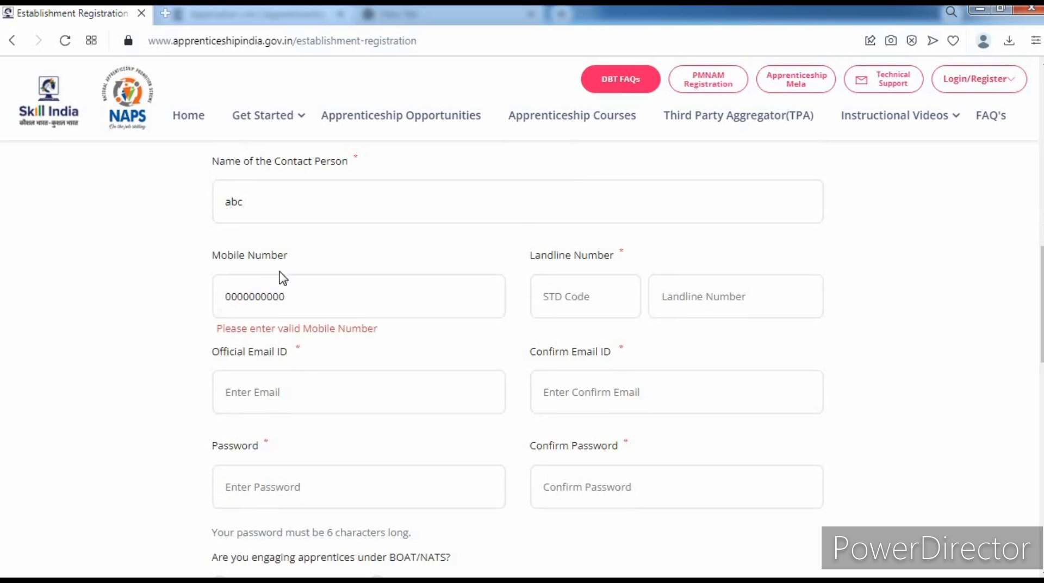
left_click_drag(314, 295, 210, 312)
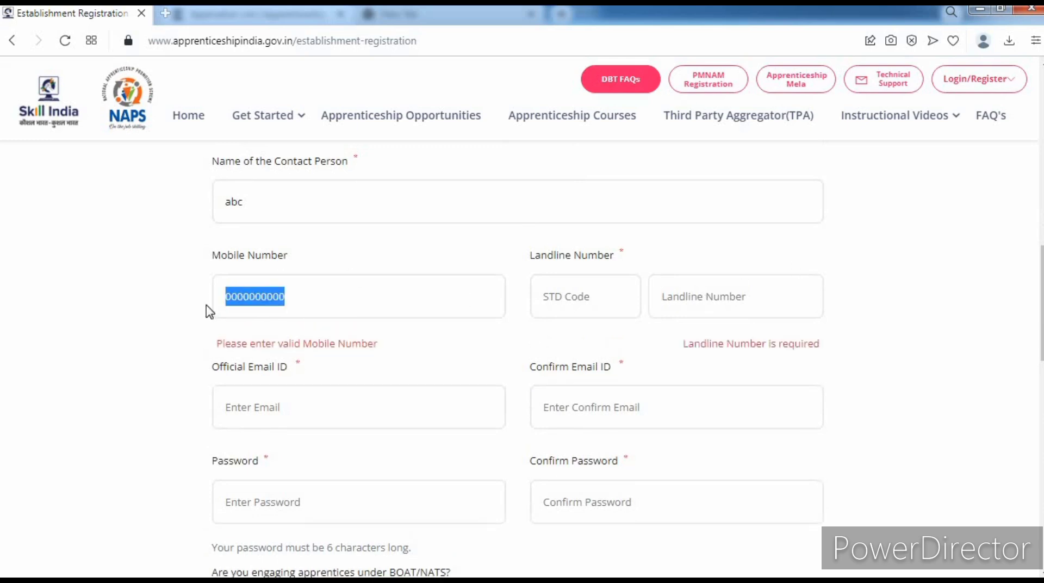
left_click(174, 312)
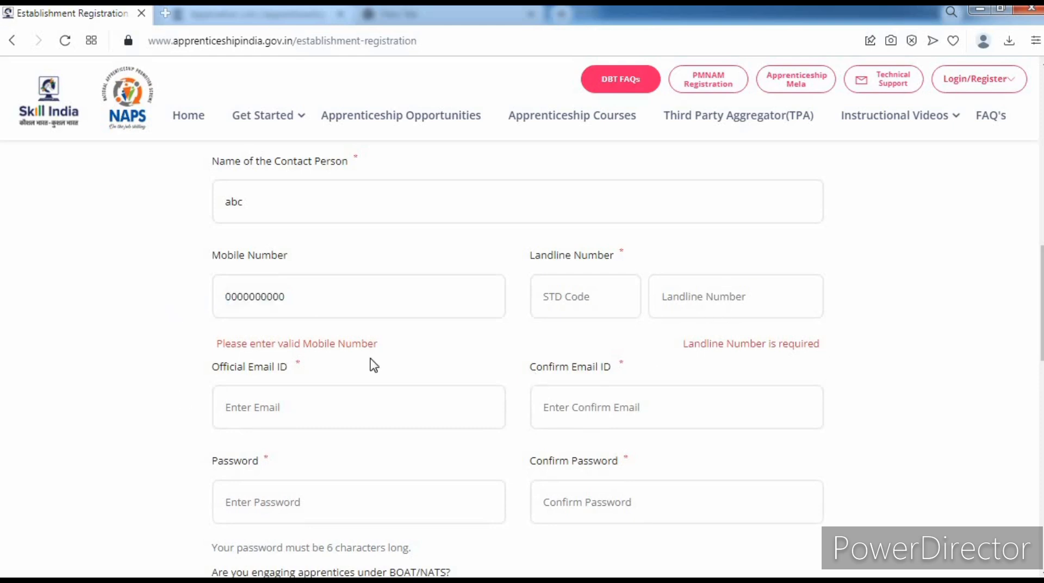
scroll(170, 387, "down", 3)
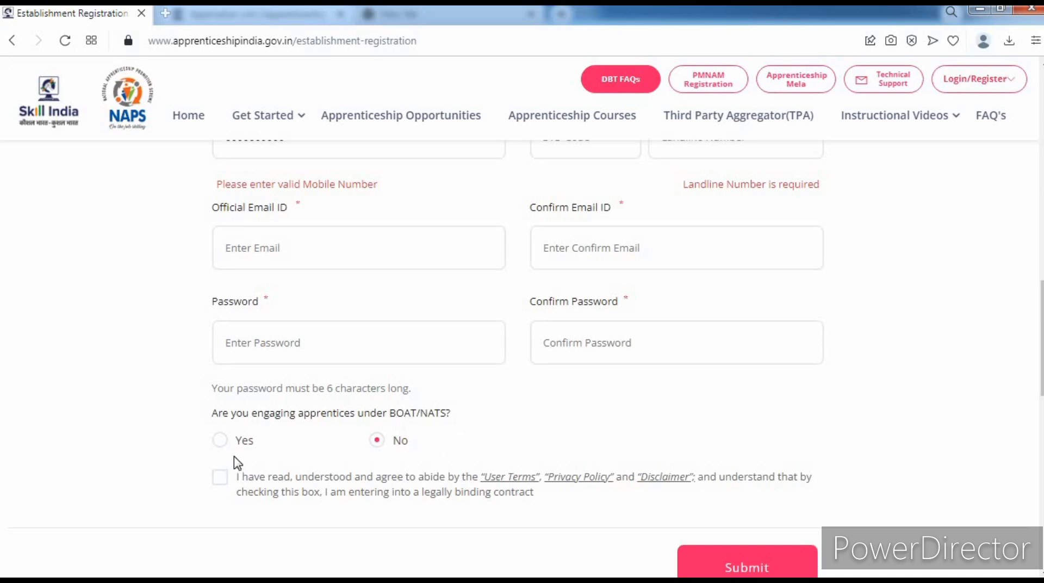
- Answer No to engaging apprentices under BOAT/NATS and accept the User Terms and policies
left_click(220, 442)
left_click(382, 444)
scroll(491, 429, "down", 2)
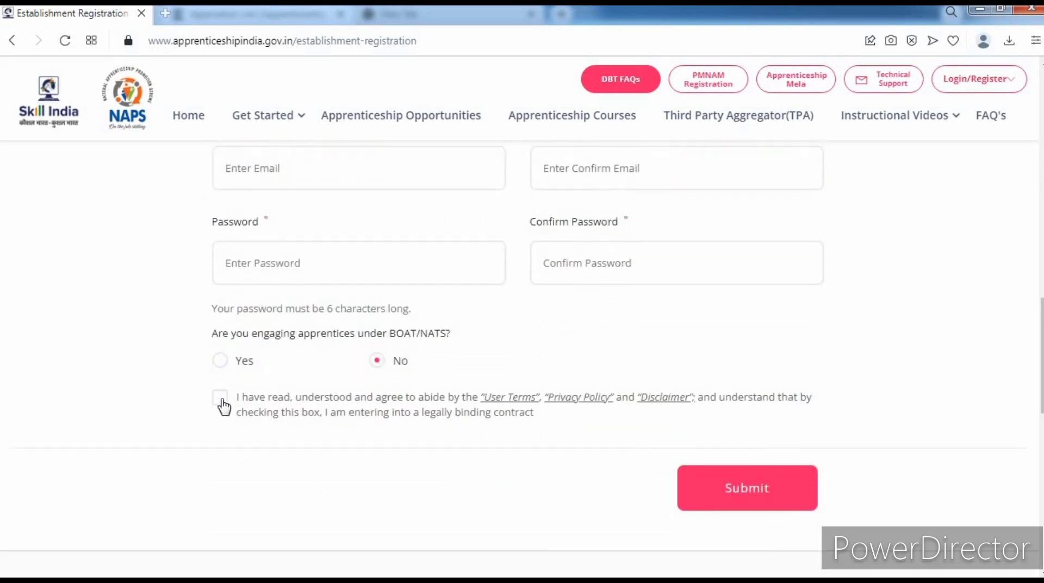
left_click(221, 400)
- Scroll up and down the registration form to review its flagged fields
scroll(820, 357, "up", 10)
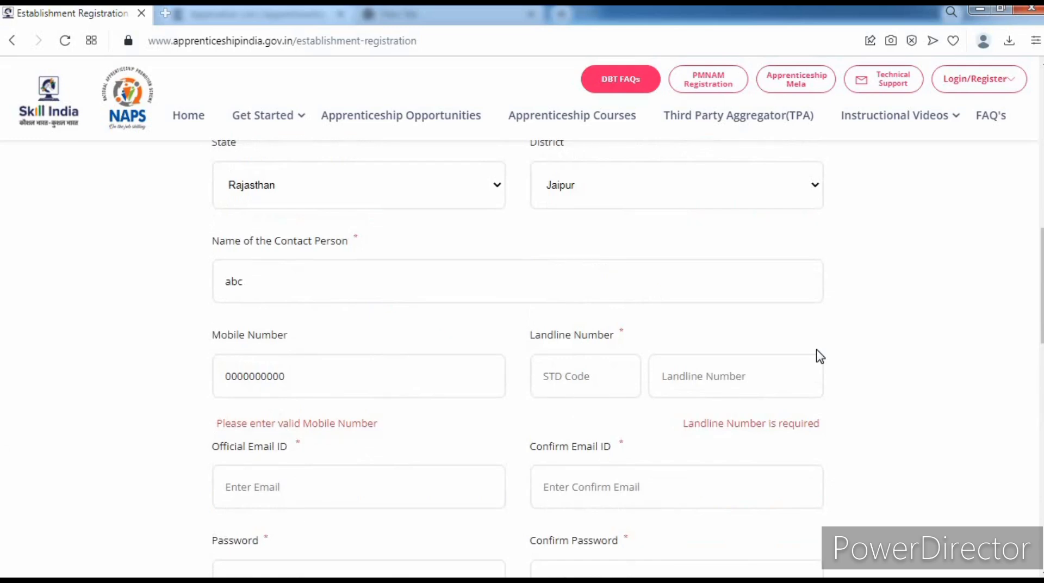
scroll(835, 359, "up", 5)
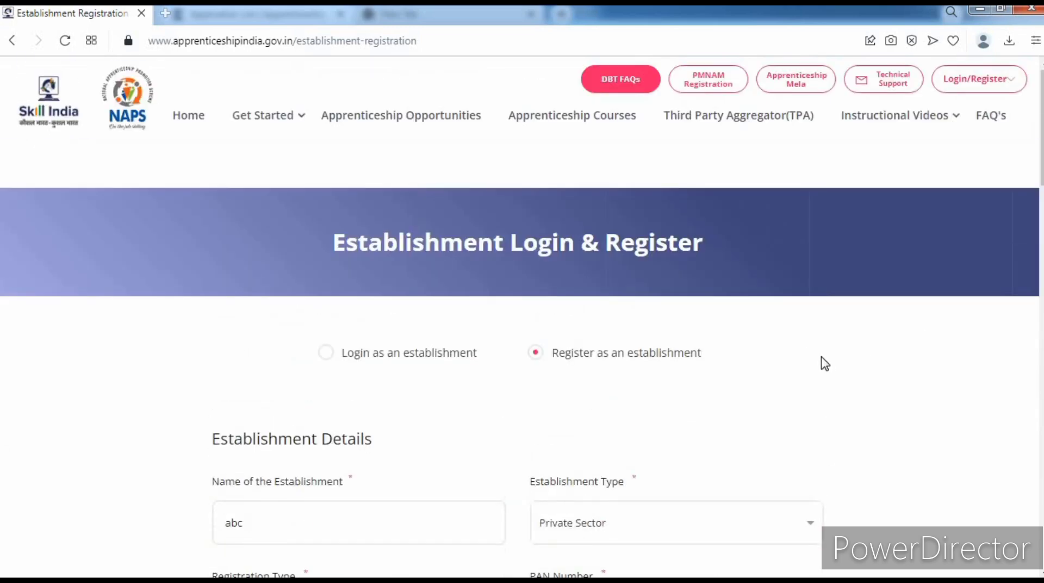
scroll(883, 328, "down", 4)
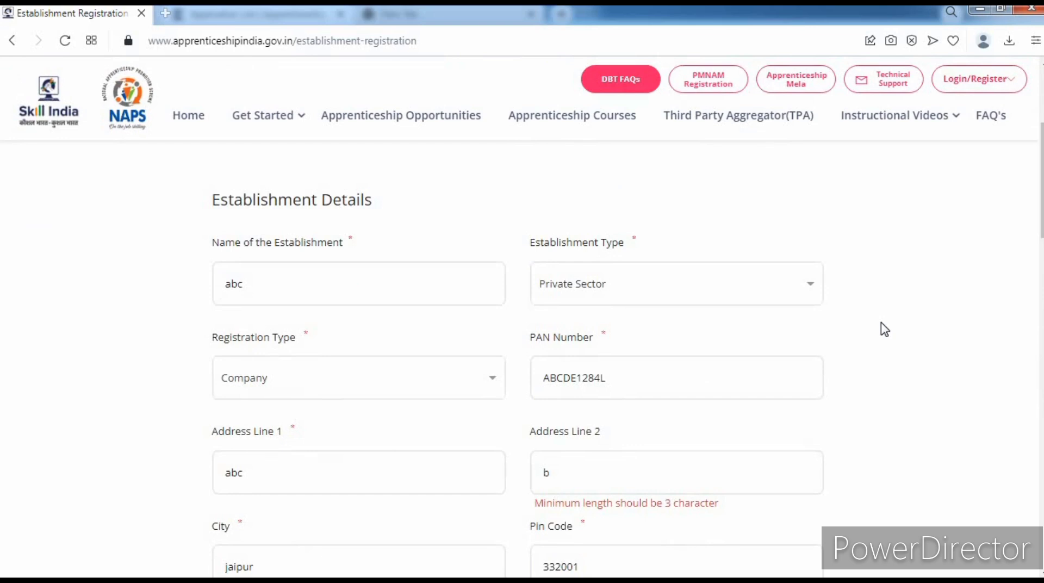
scroll(885, 329, "down", 2)
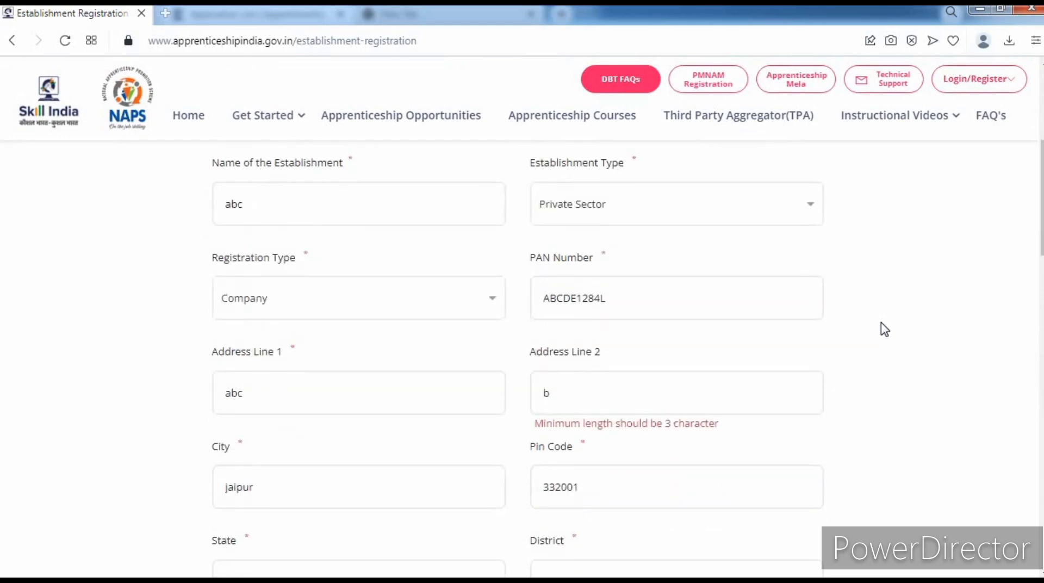
scroll(884, 329, "down", 12)
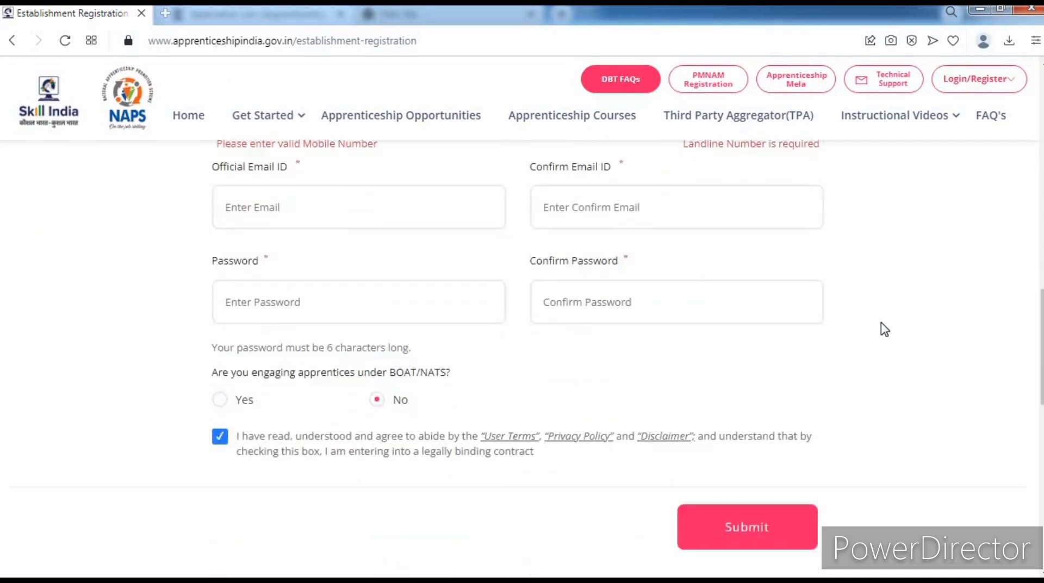
scroll(884, 329, "down", 2)
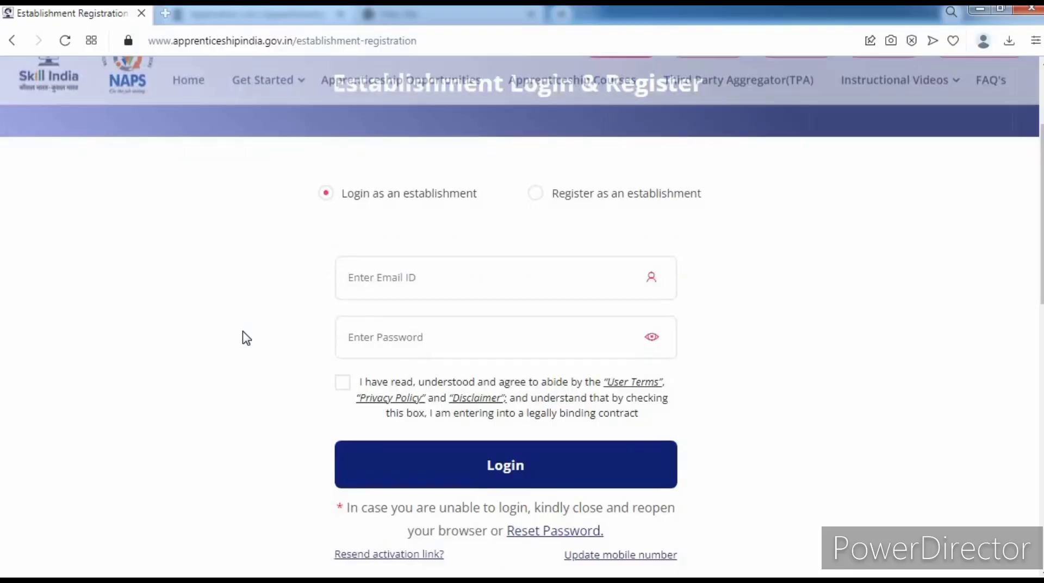
- Visit the establishment login's Email ID and Password fields, leaving both flagged as required
scroll(242, 337, "down", 3)
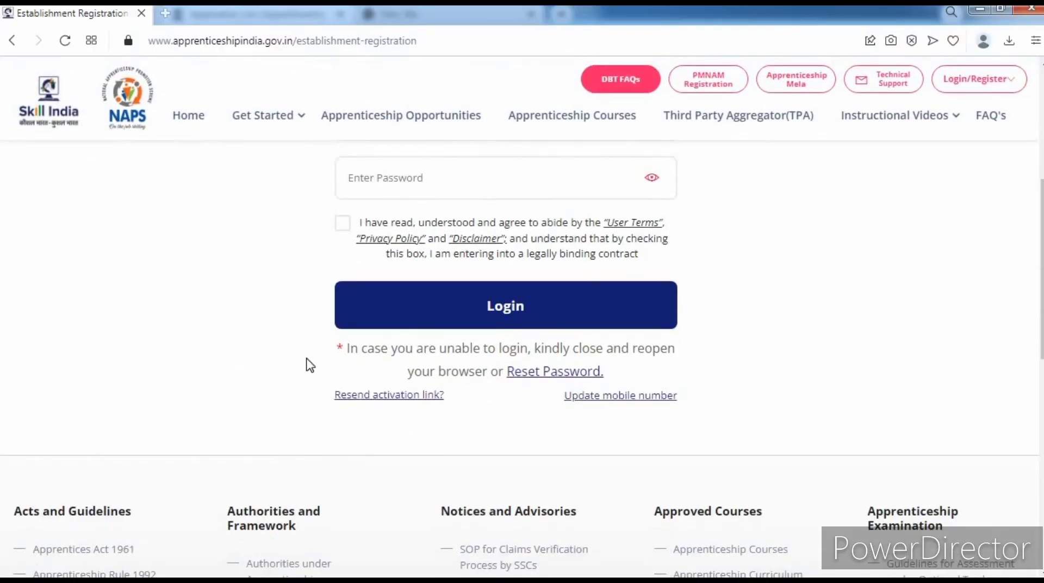
scroll(288, 356, "up", 2)
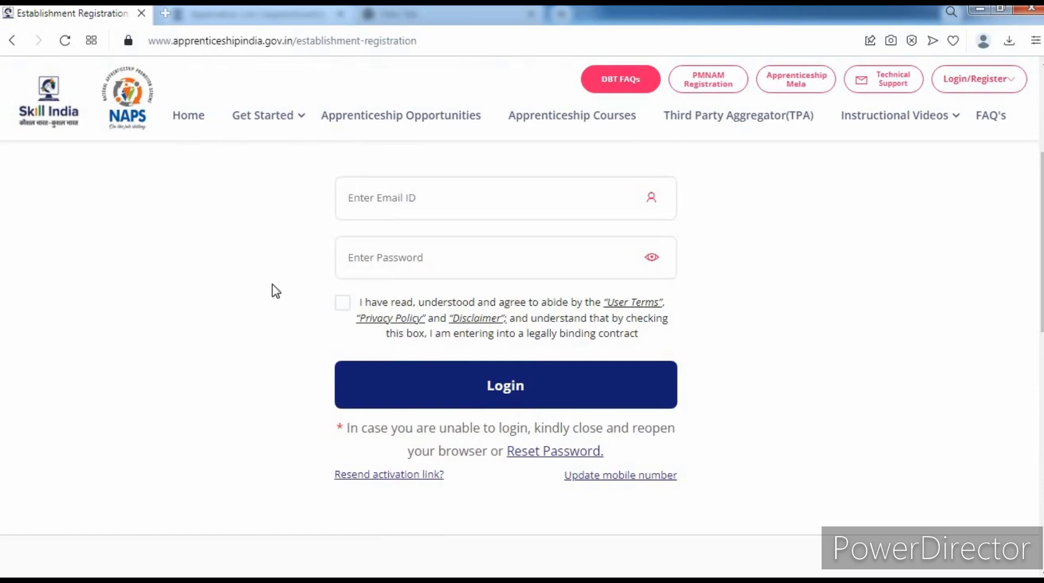
scroll(272, 292, "up", 3)
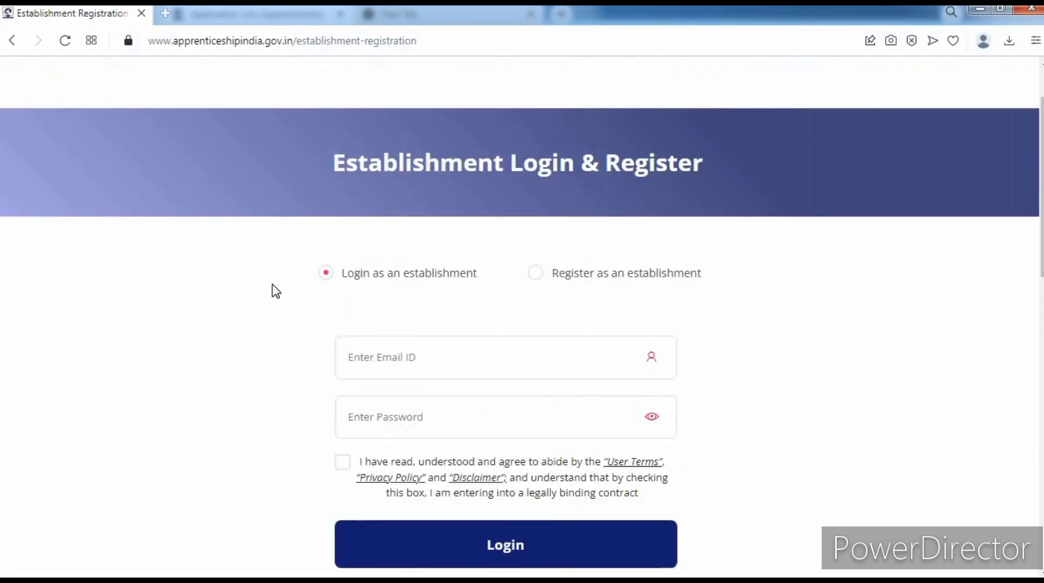
scroll(274, 291, "down", 2)
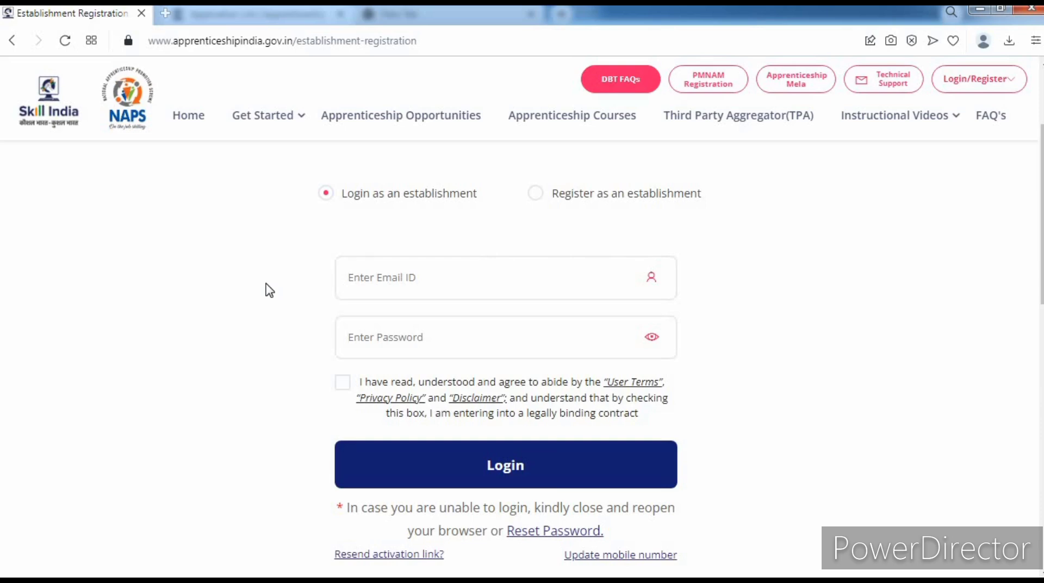
scroll(304, 261, "down", 2)
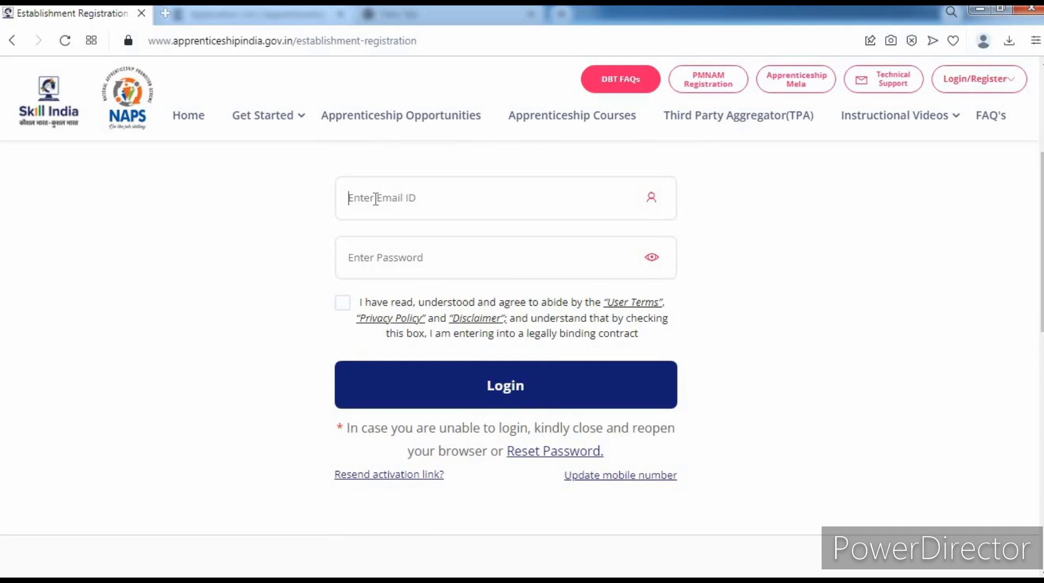
left_click(391, 263)
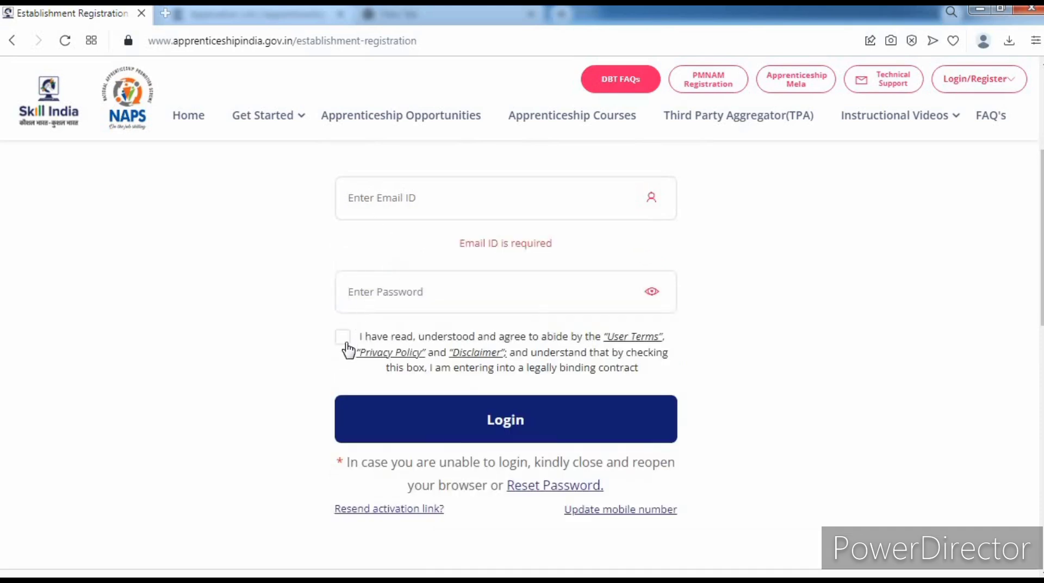
left_click(456, 429)
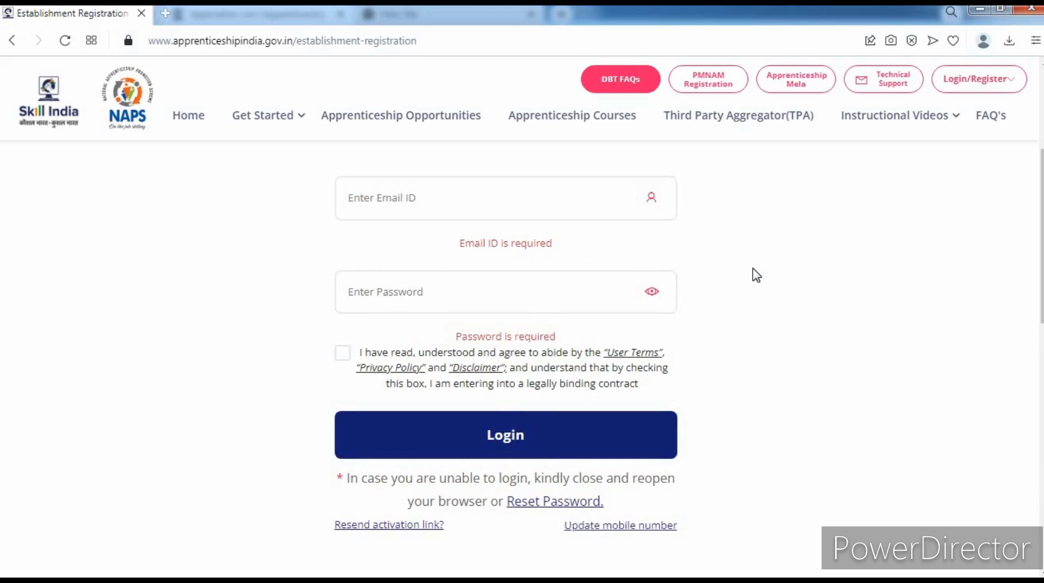
scroll(756, 275, "up", 4)
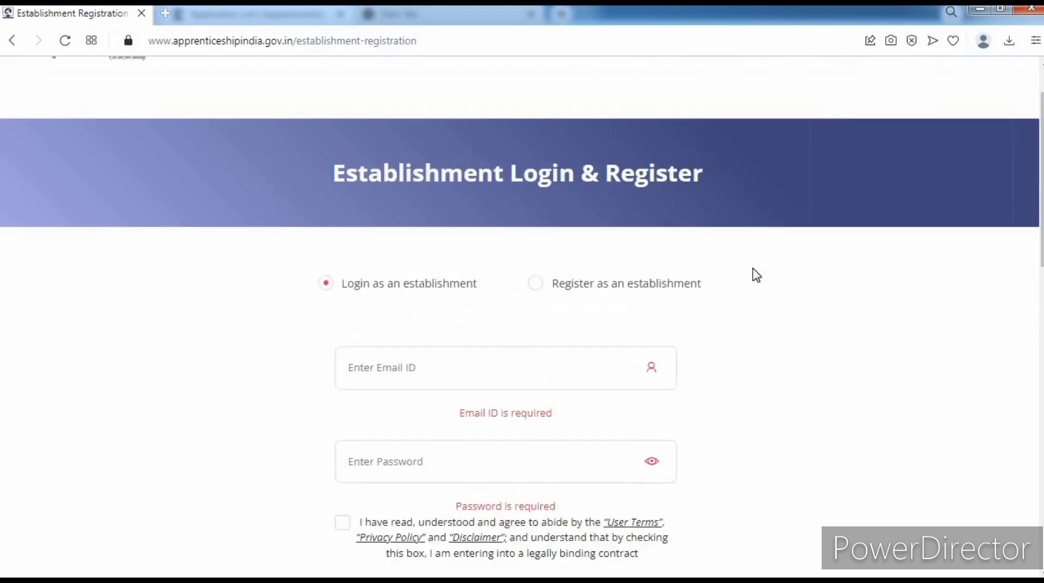